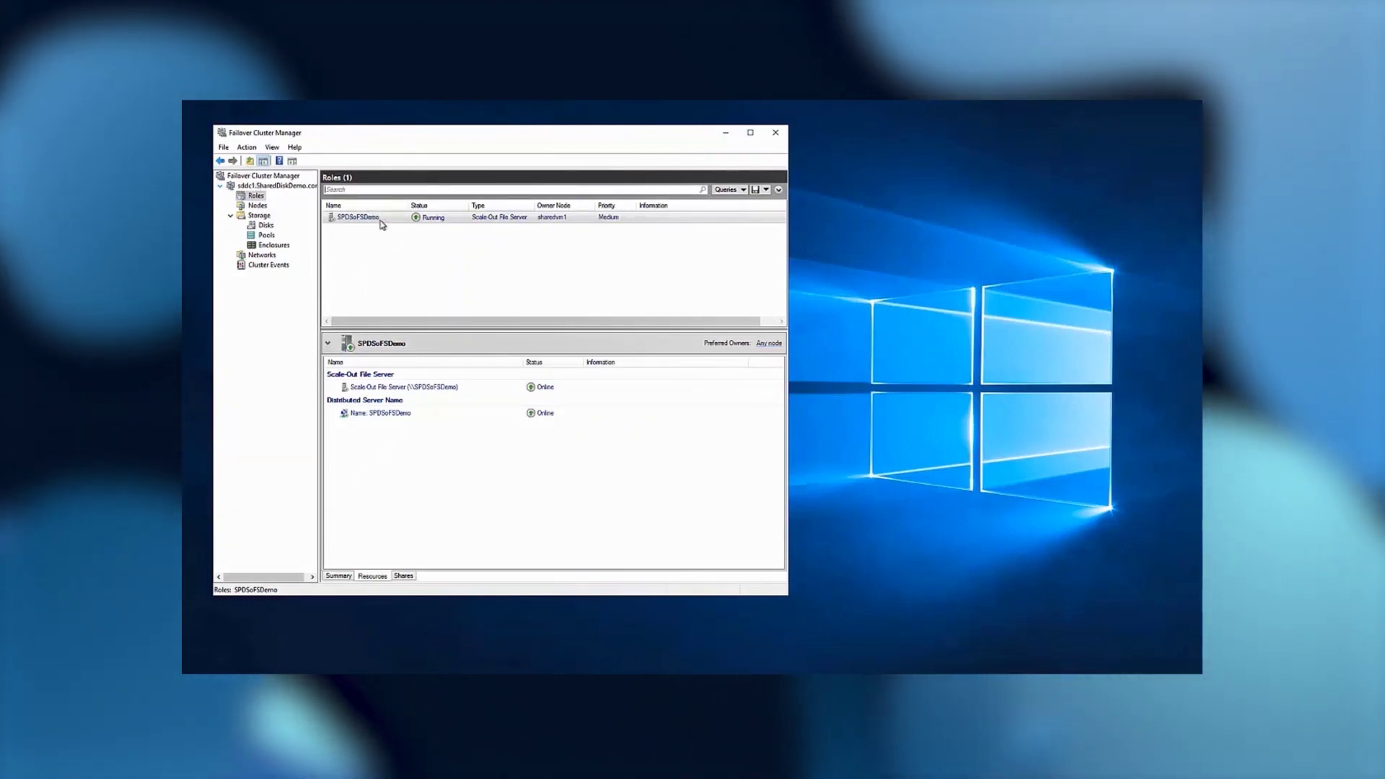
# List the cluster nodes to show sharedvm1 and sharedvm2 with status Up
pyautogui.click(257, 205)
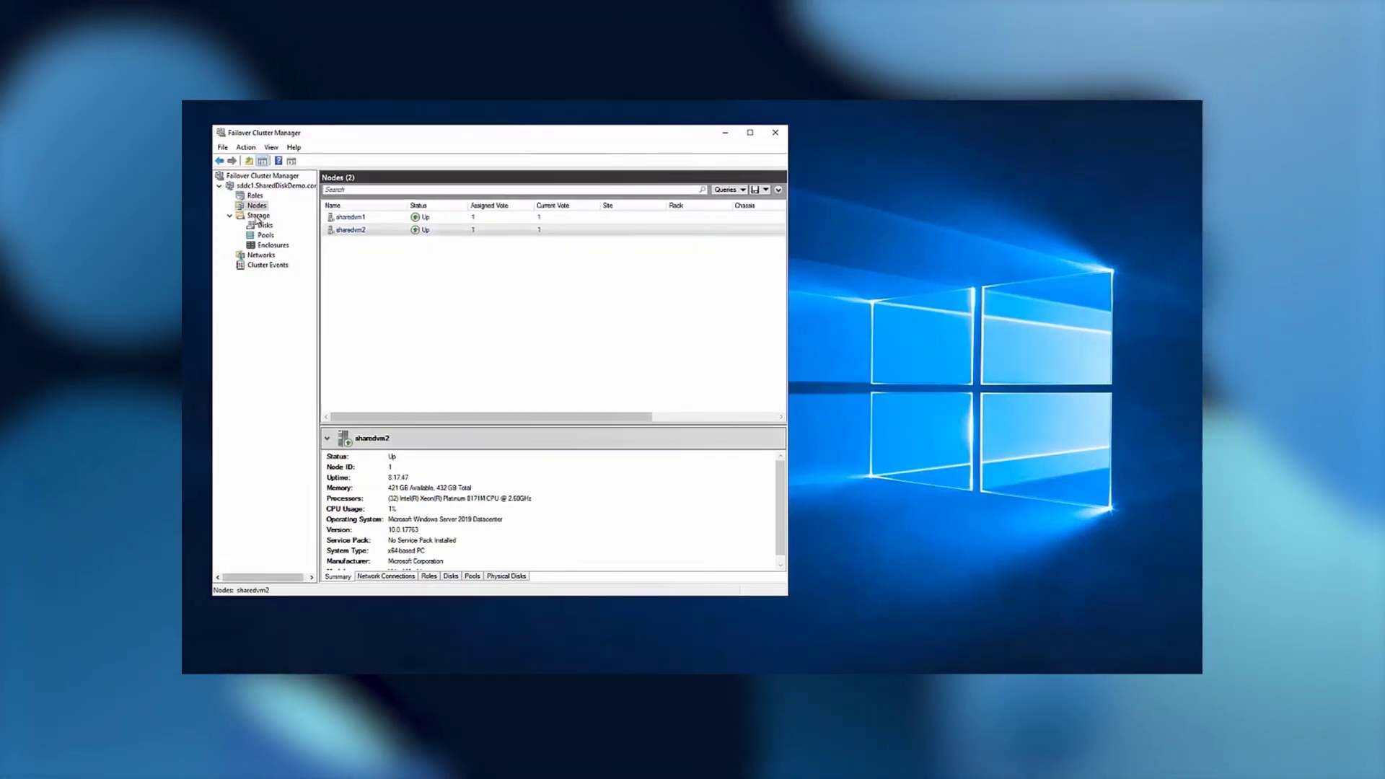
# Open the Disks view under Storage to list the cluster's storage disks
pyautogui.click(259, 215)
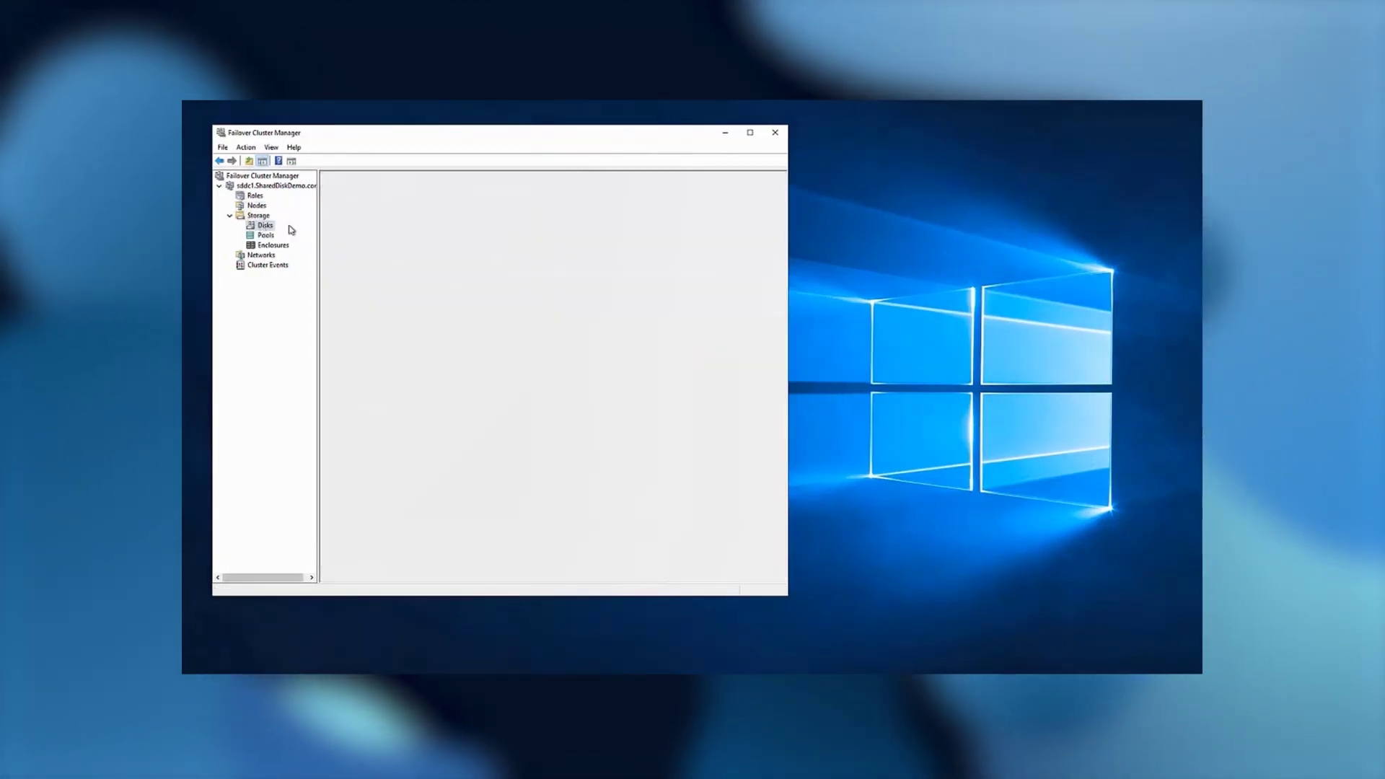